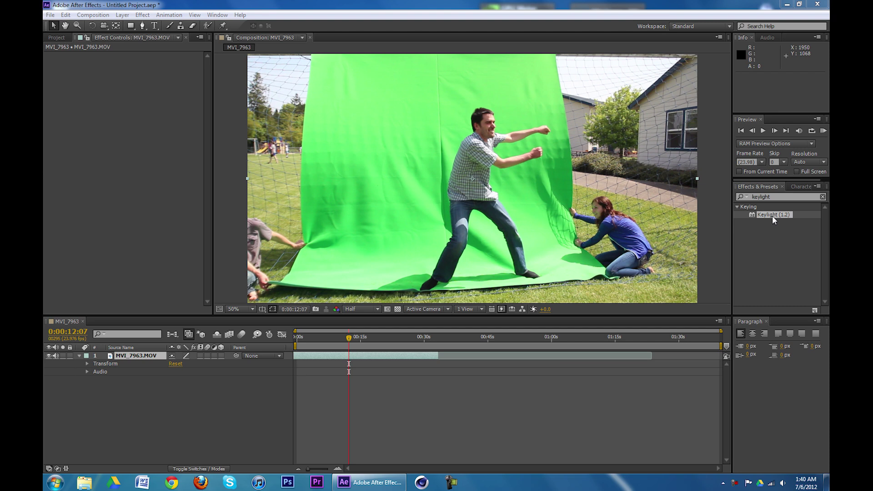
# With the Pen tool, place two mask points across the top edge of the green screen
pyautogui.click(146, 27)
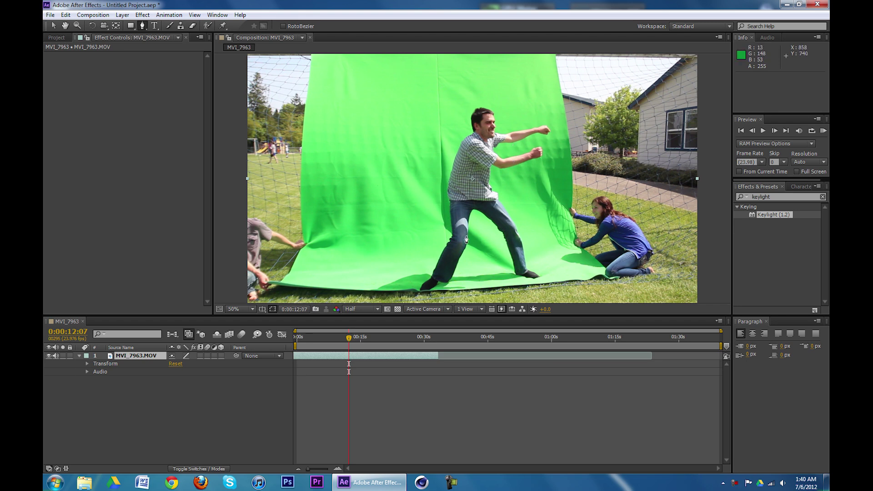
pyautogui.click(323, 60)
pyautogui.click(546, 67)
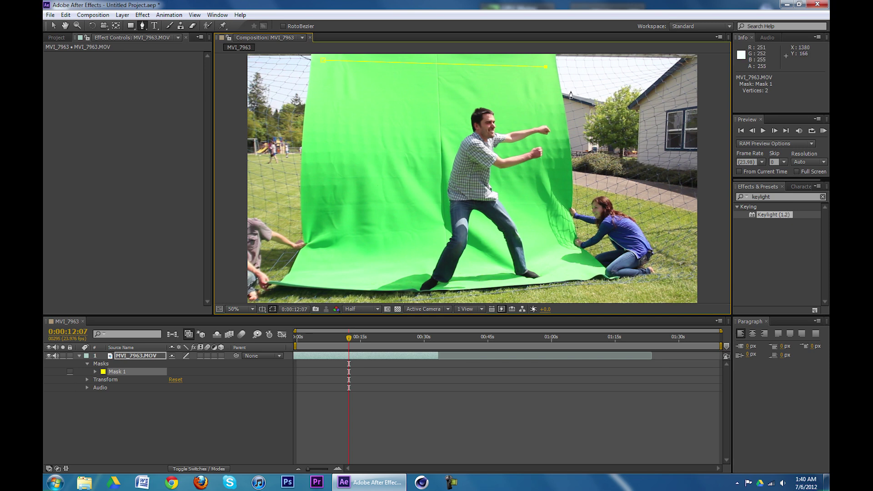
# Add mask points down the right side and across the bottom, then close Mask 1 at the first vertex
pyautogui.click(563, 145)
pyautogui.click(551, 196)
pyautogui.click(565, 248)
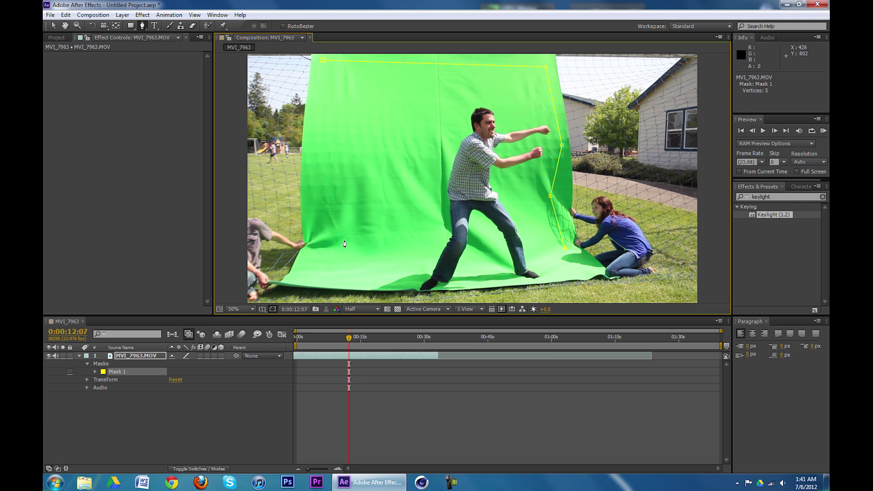
pyautogui.click(319, 256)
pyautogui.click(323, 60)
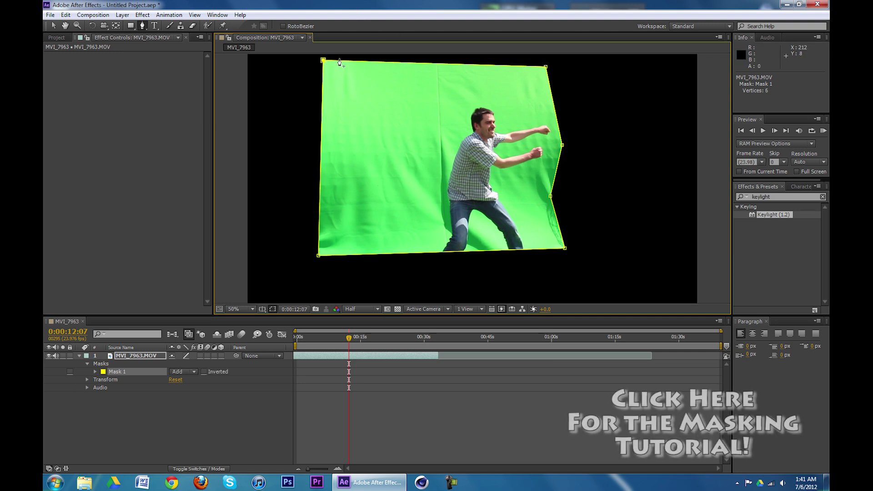
# Advance two frames, check the mask properties, and apply Keylight (1.2) to MVI_7963.MOV
pyautogui.press('pagedown')
pyautogui.press('pagedown')
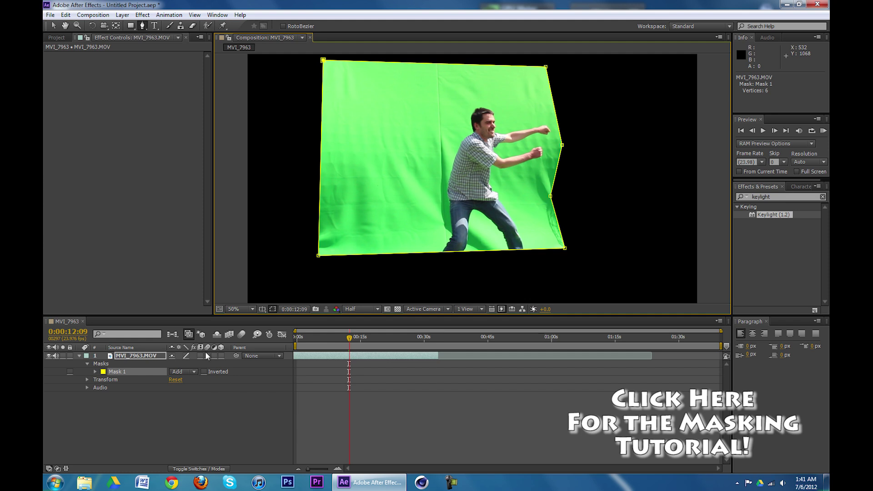
pyautogui.click(95, 371)
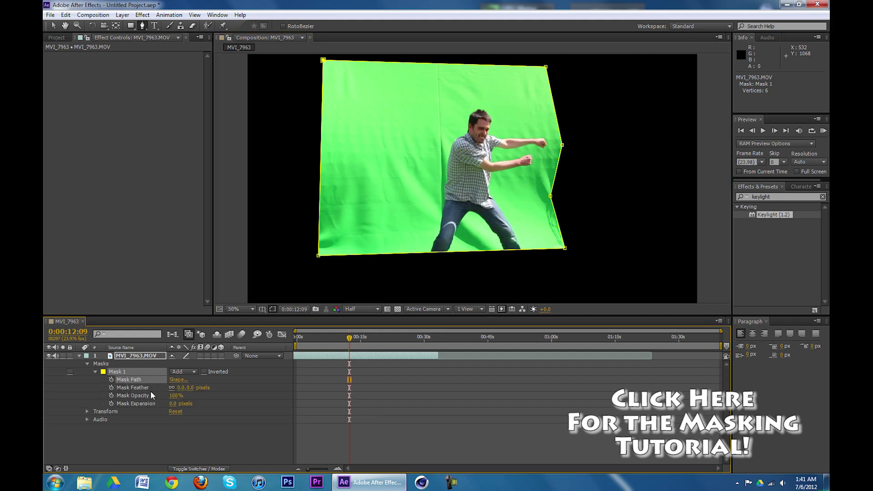
pyautogui.click(96, 372)
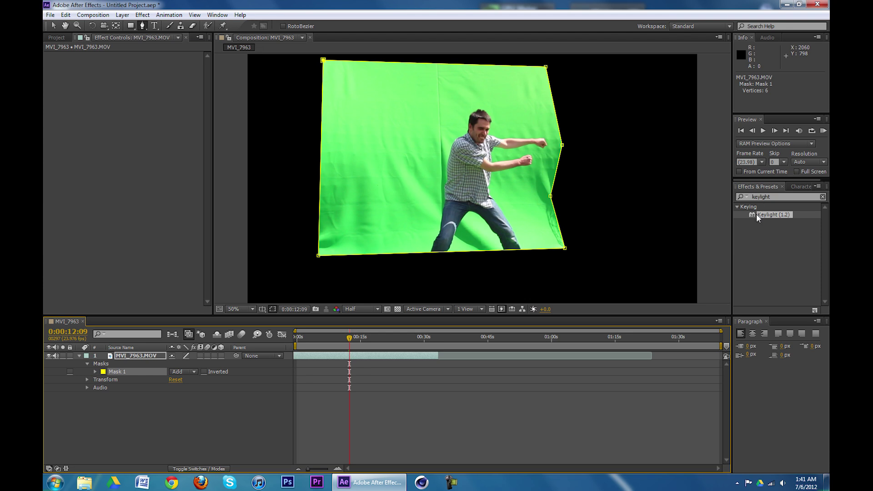
pyautogui.moveTo(757, 214); pyautogui.dragTo(545, 185)
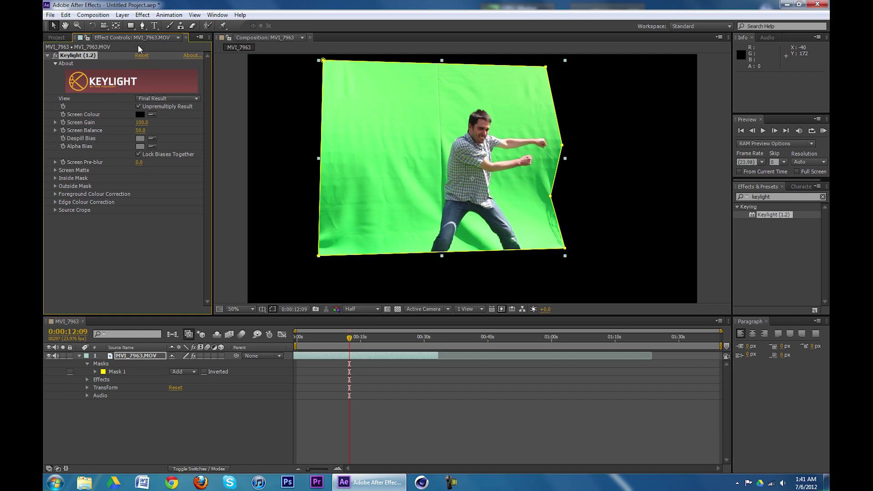
# Eyedrop the green backdrop as Keylight's Screen Colour, nudge Screen Gain, and set View to Screen Matte
pyautogui.click(154, 114)
pyautogui.click(363, 169)
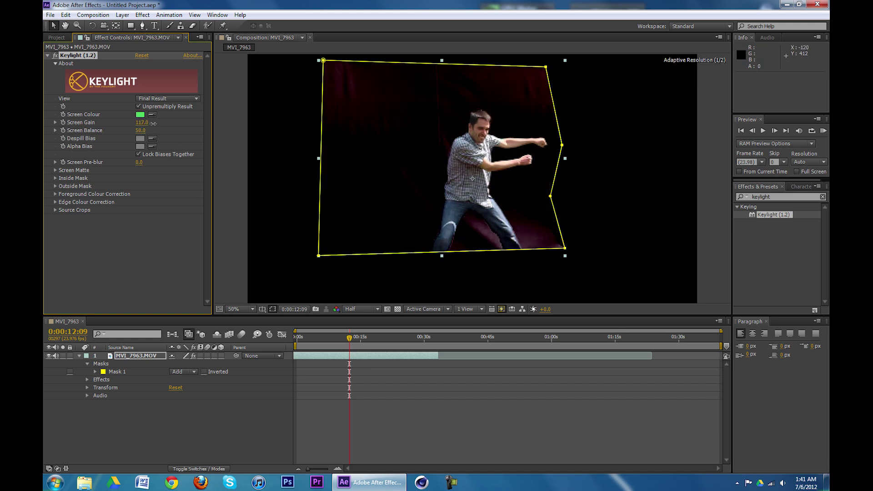
pyautogui.moveTo(143, 126); pyautogui.dragTo(144, 123)
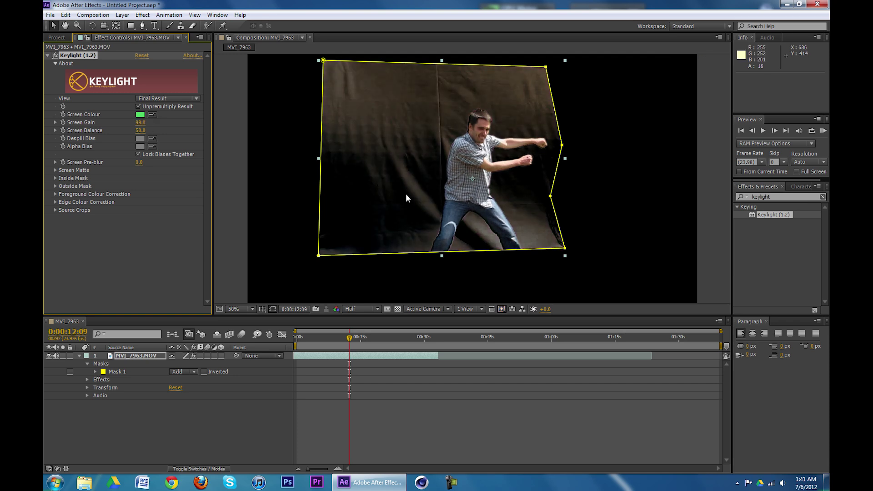
pyautogui.click(168, 98)
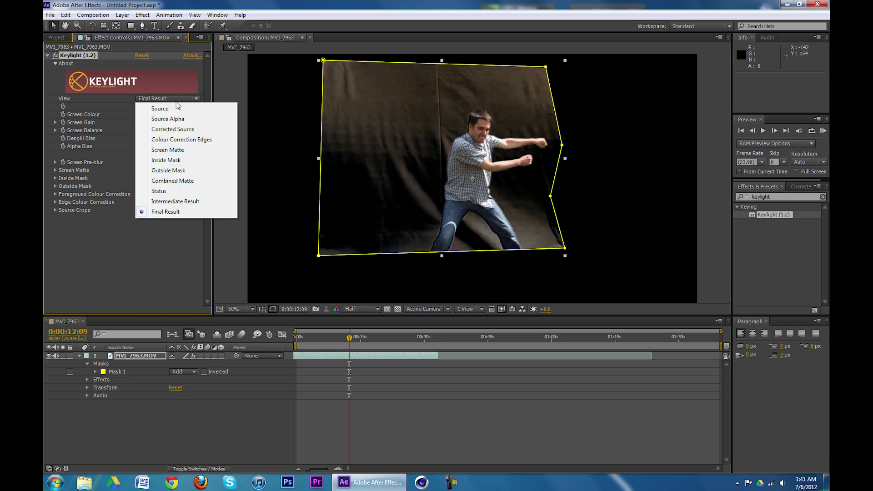
pyautogui.click(182, 150)
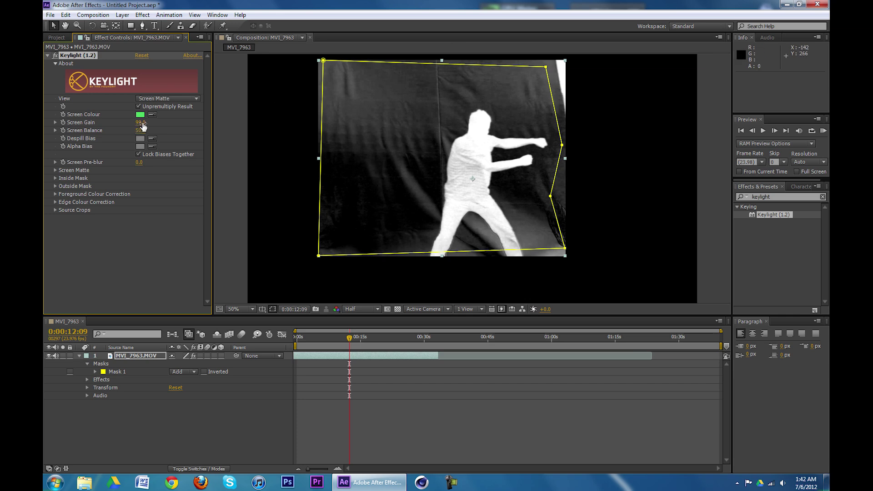
# Scrub Keylight's Screen Gain to 143.0, with Screen Balance at 33.0, to blacken the matte background
pyautogui.moveTo(143, 128)
pyautogui.mouseDown()
pyautogui.moveTo(161, 122)
pyautogui.moveTo(157, 131)
pyautogui.moveTo(173, 132)
pyautogui.moveTo(118, 131)
pyautogui.moveTo(125, 130)
pyautogui.mouseUp()
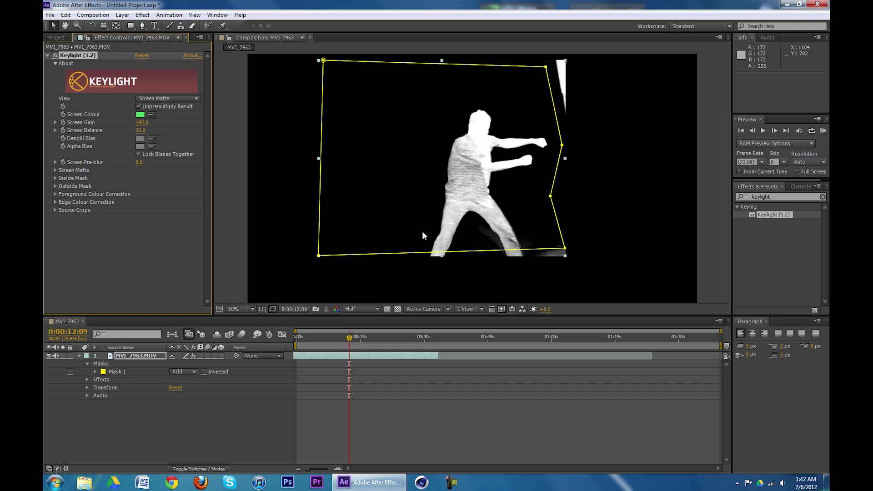
# Set Clip Black 20.0 and Clip White 45.0, retune Screen Gain to 136.0, then view Final Result
pyautogui.click(55, 171)
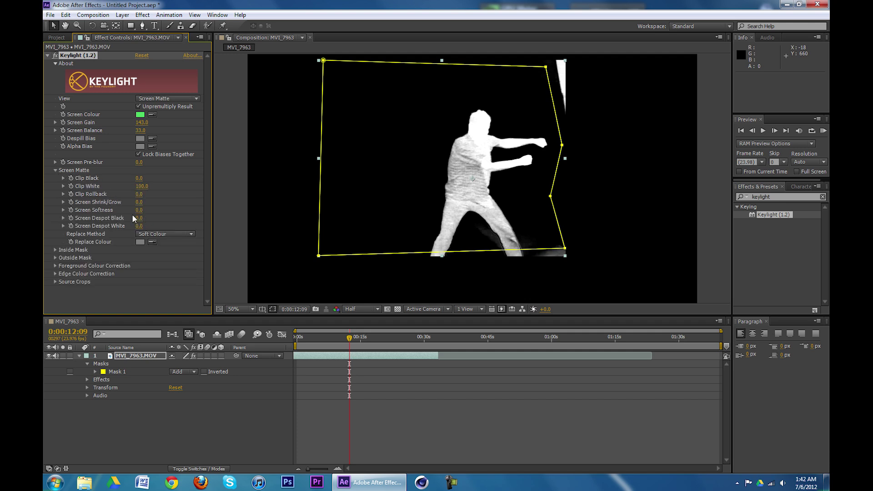
pyautogui.moveTo(142, 182); pyautogui.dragTo(147, 182)
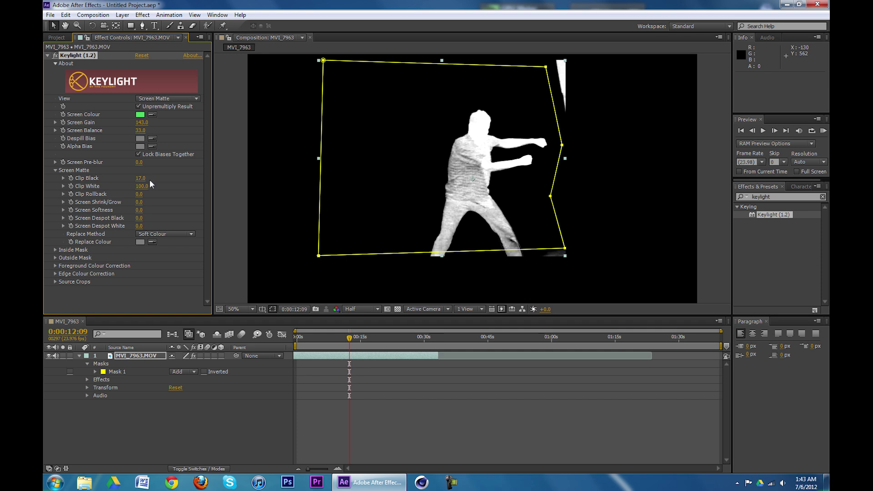
pyautogui.moveTo(142, 187); pyautogui.dragTo(121, 187)
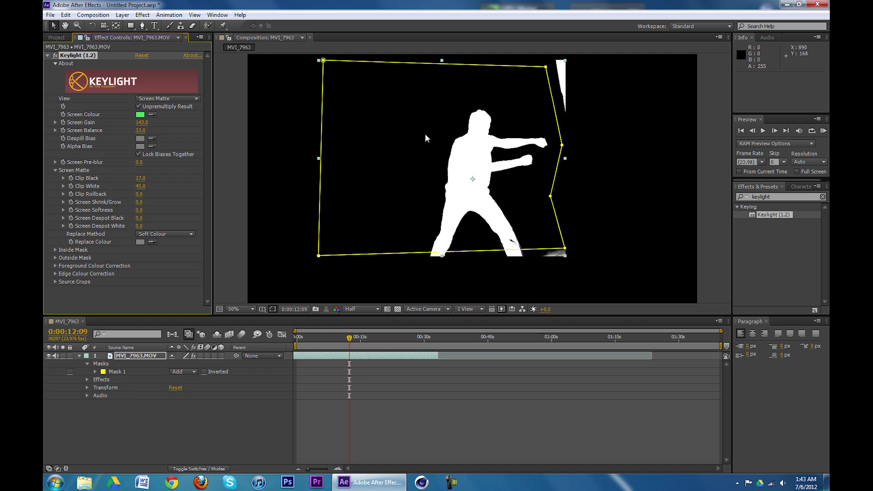
pyautogui.moveTo(142, 181); pyautogui.dragTo(145, 179)
pyautogui.moveTo(139, 122); pyautogui.dragTo(159, 136)
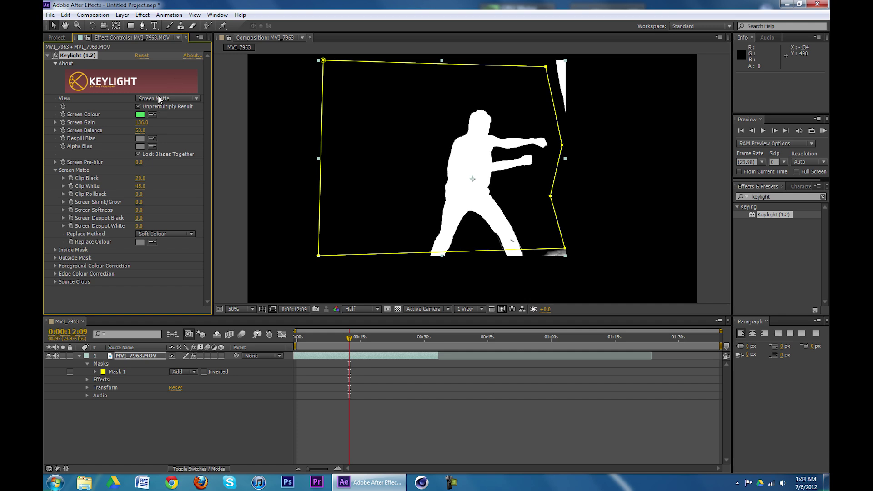
pyautogui.click(173, 99)
pyautogui.click(164, 212)
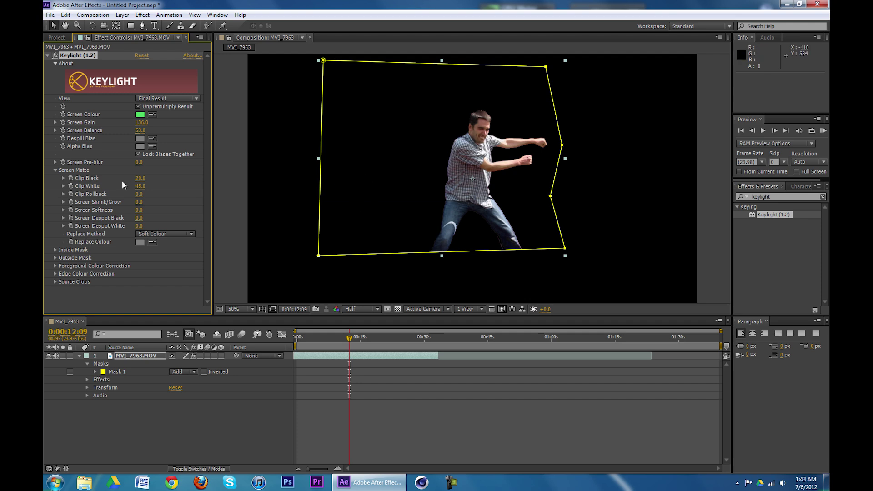
# Raise Keylight's Screen Pre-blur to about 5.0 to soften the keyed edges
pyautogui.moveTo(142, 167); pyautogui.dragTo(165, 169)
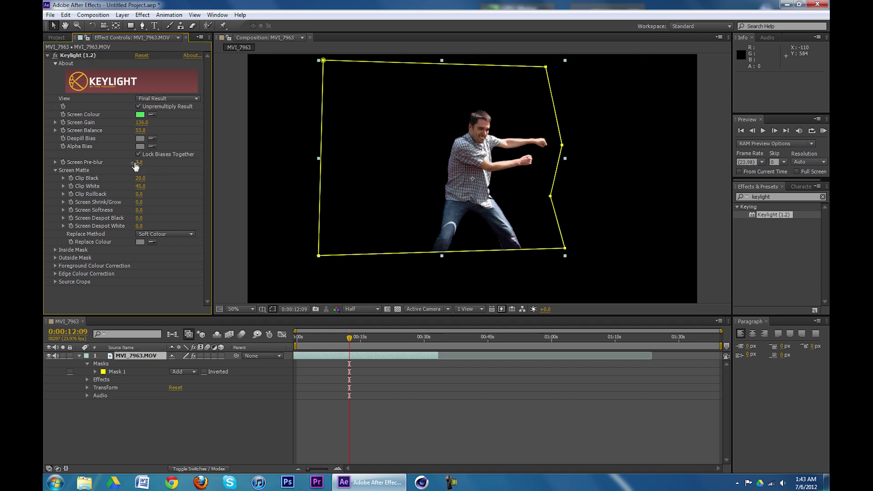
pyautogui.moveTo(135, 163)
pyautogui.mouseDown()
pyautogui.moveTo(145, 166)
pyautogui.moveTo(133, 166)
pyautogui.mouseUp()
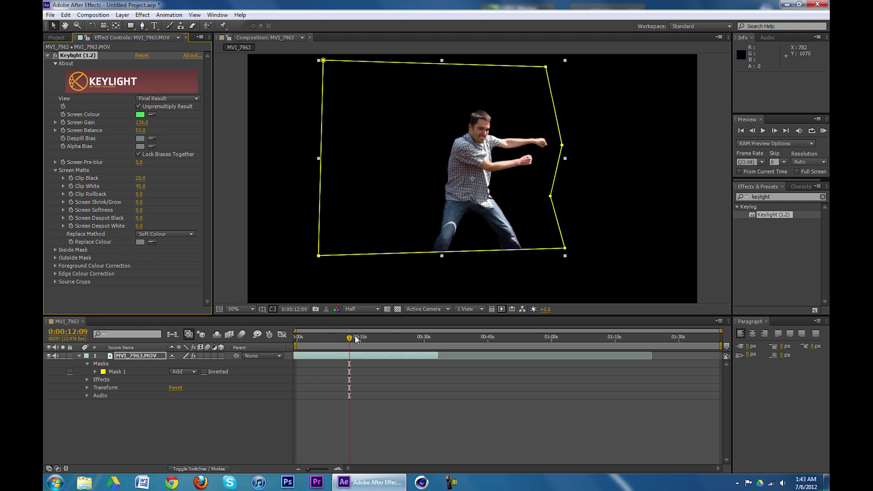
# Back up a few frames and play the keyed clip, stopping at 0:00:14:22
pyautogui.moveTo(352, 341); pyautogui.dragTo(349, 341)
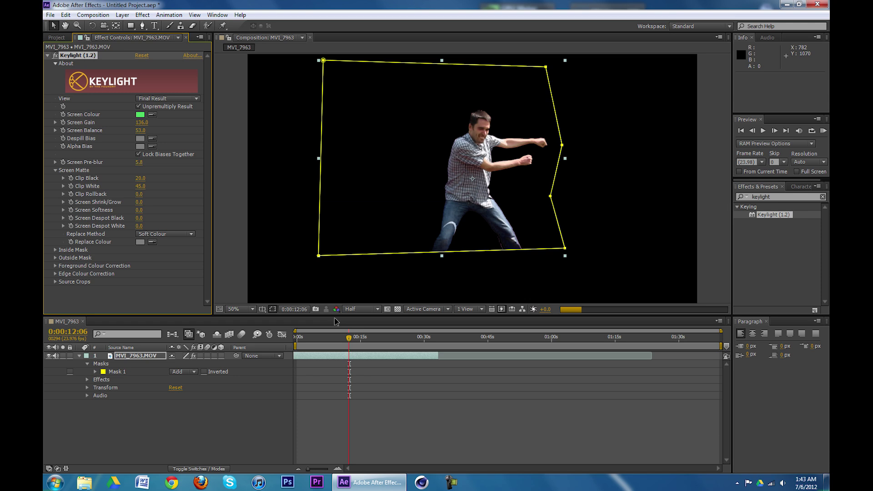
pyautogui.click(765, 131)
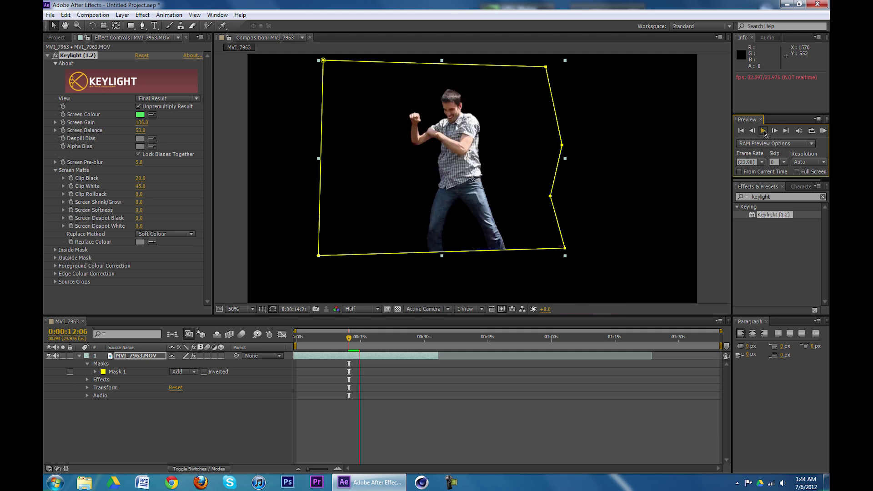
pyautogui.click(763, 131)
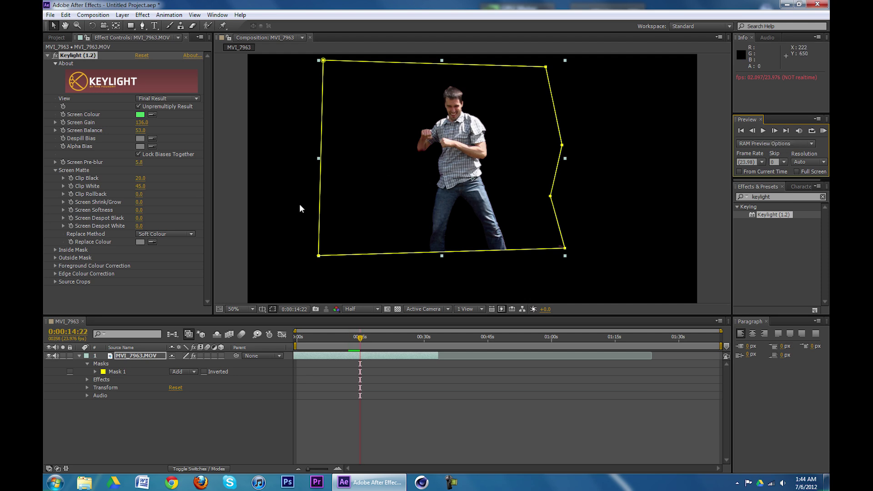
# Toggle Keylight's View between Screen Matte and Final Result, end on Screen Matte, and collapse the layer
pyautogui.click(162, 99)
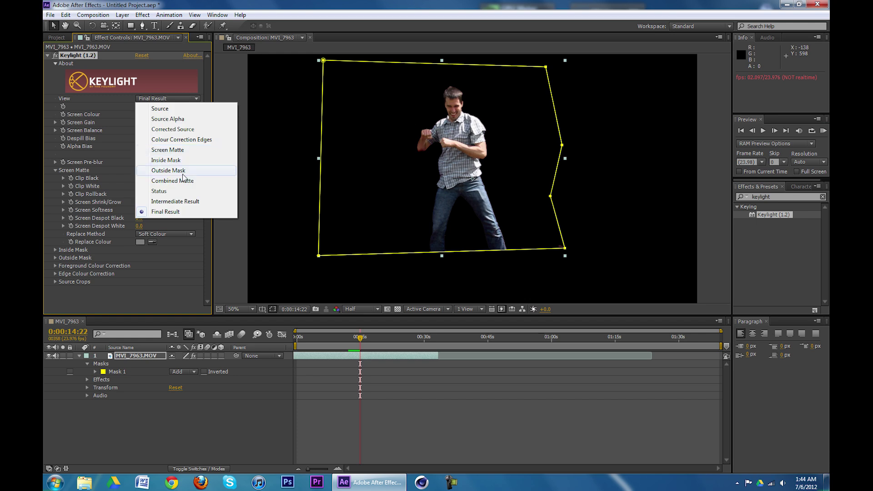
pyautogui.click(177, 150)
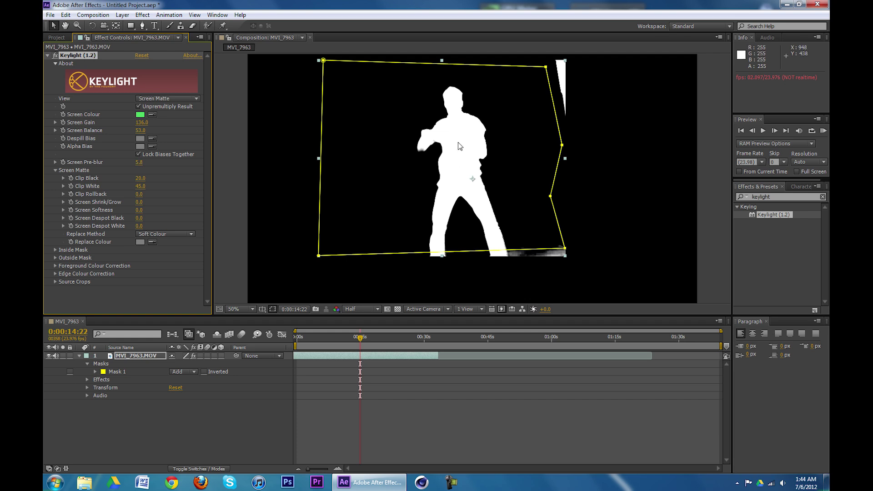
pyautogui.click(168, 100)
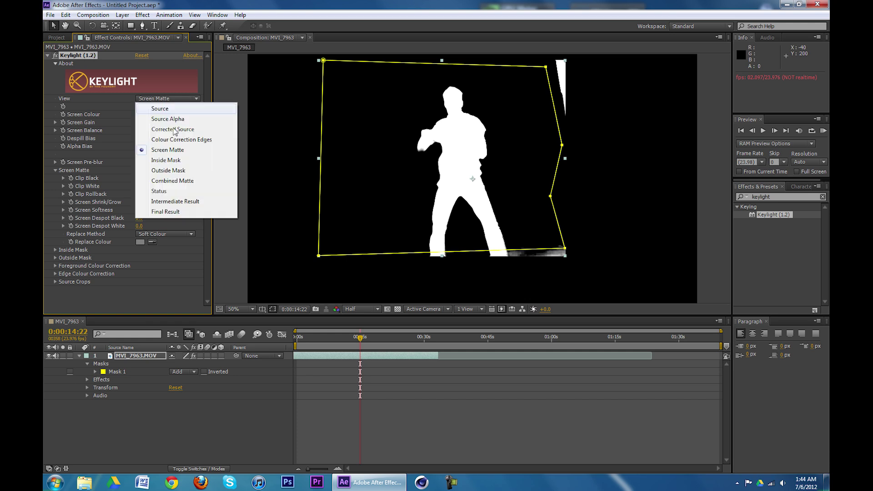
pyautogui.click(168, 212)
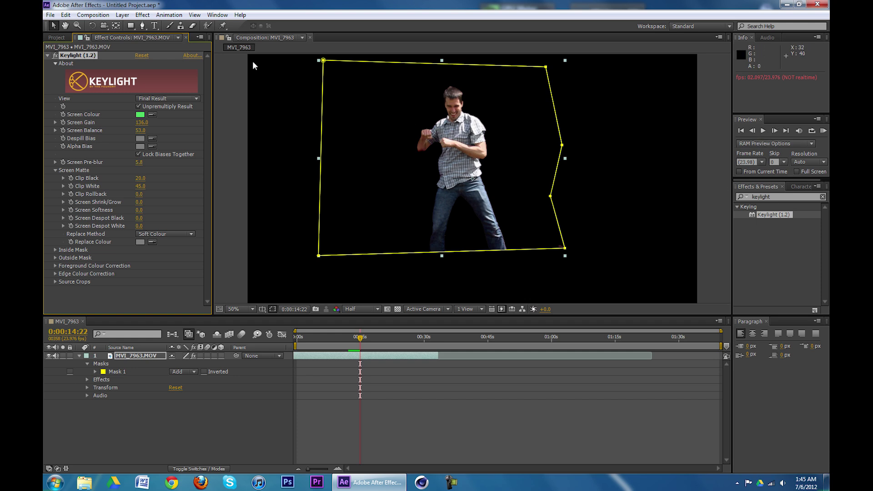
pyautogui.click(190, 98)
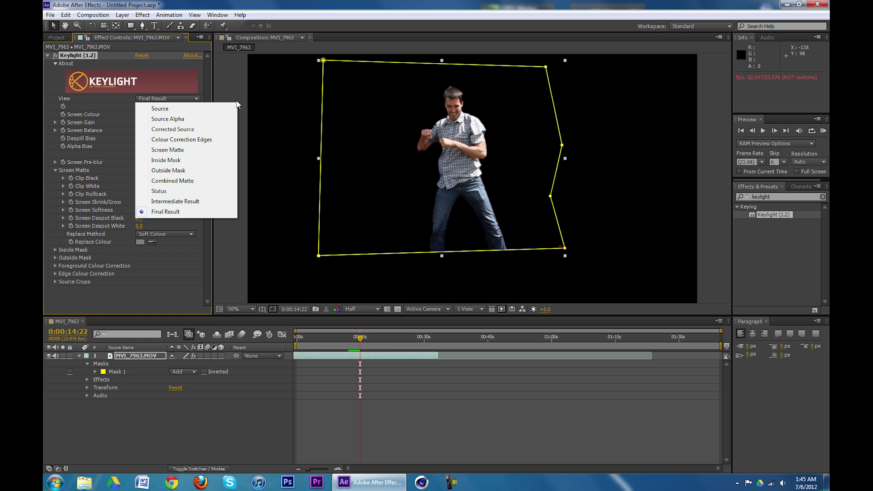
pyautogui.click(183, 150)
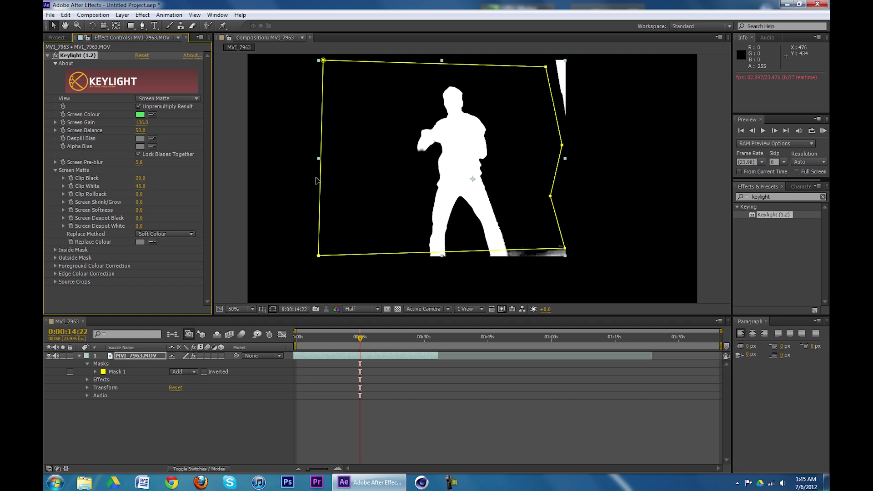
pyautogui.click(79, 356)
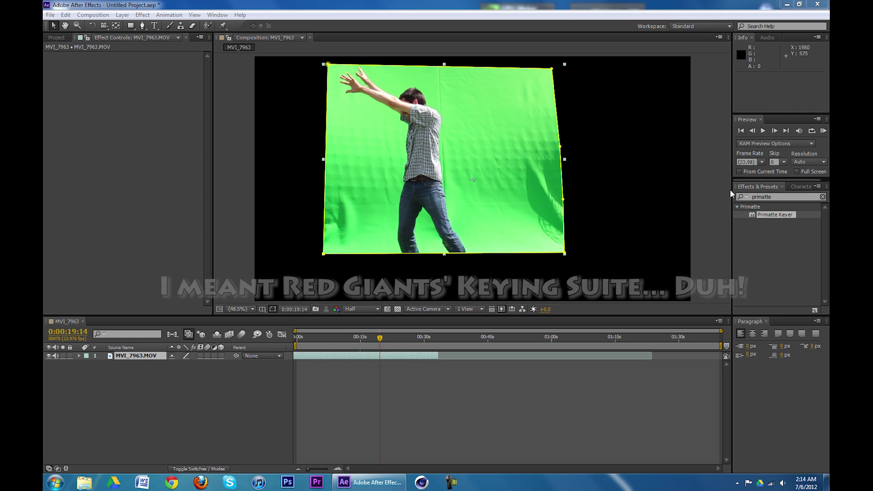
# Apply Primatte Keyer to the MVI_7963.MOV layer and scroll down its Effect Controls
pyautogui.moveTo(769, 211); pyautogui.dragTo(517, 187)
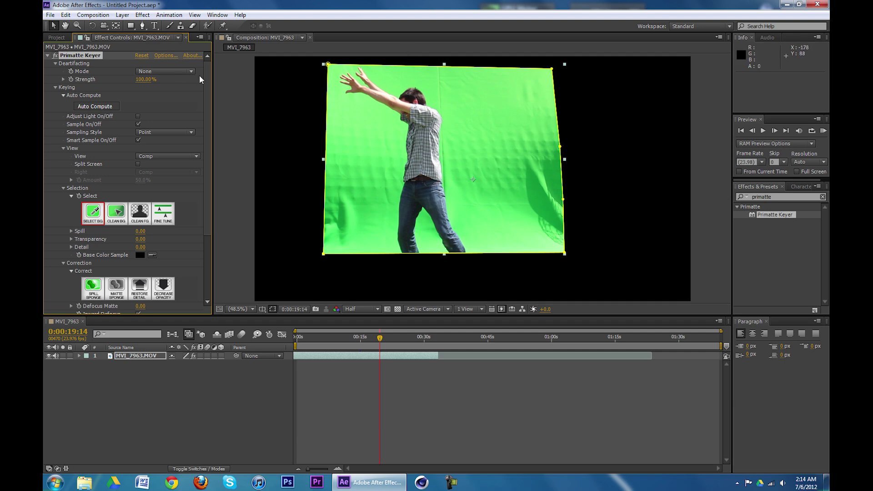
pyautogui.scroll(-3, 206, 117)
pyautogui.scroll(-2, 205, 117)
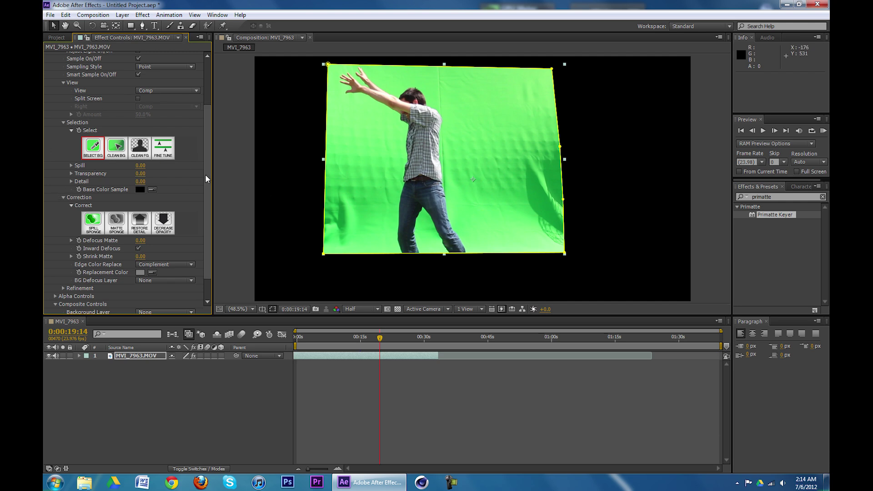
pyautogui.scroll(5, 207, 175)
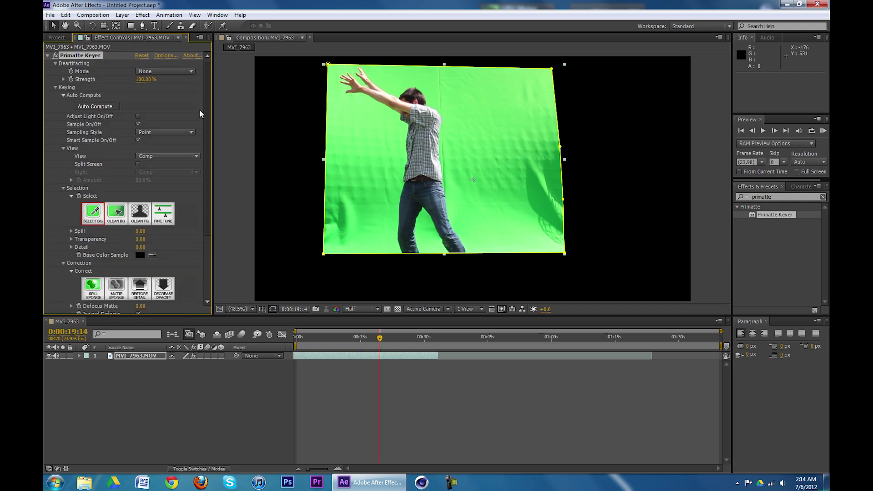
pyautogui.click(110, 108)
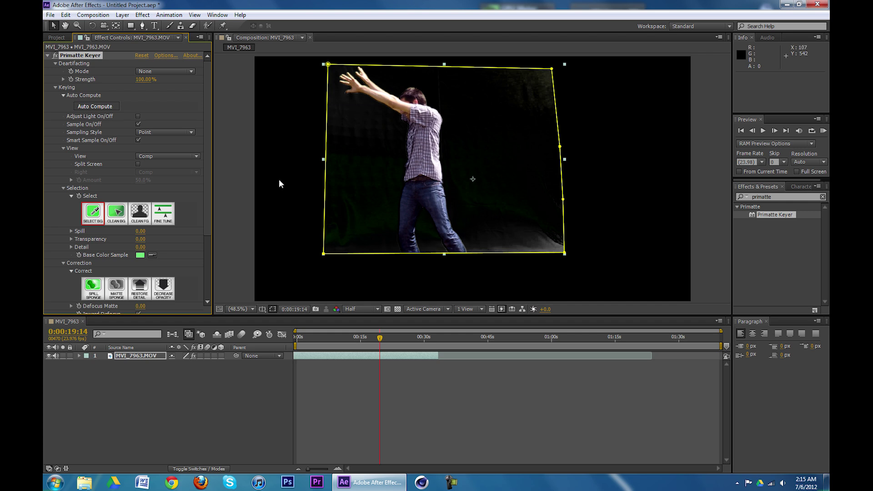
pyautogui.hotkey('ctrl', 'z')
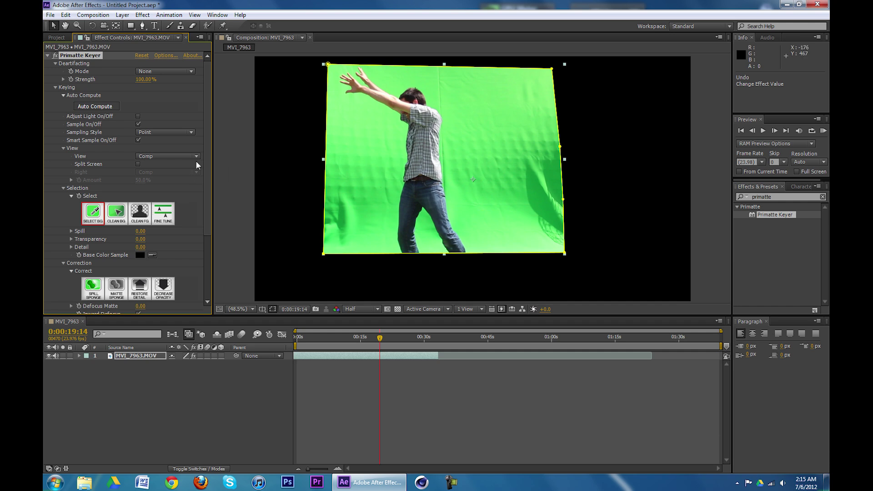
# Set Sampling Style to Rectangle and drag a Select BG rectangle over the green backdrop to key it out
pyautogui.click(174, 131)
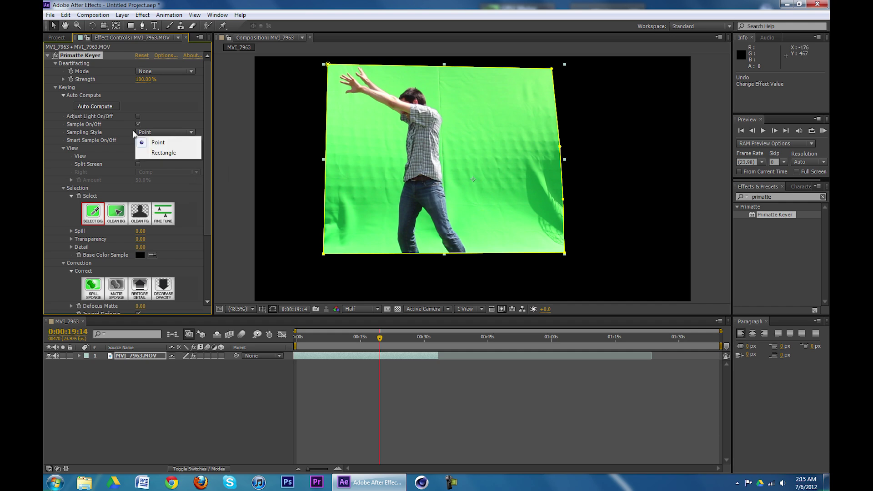
pyautogui.click(175, 152)
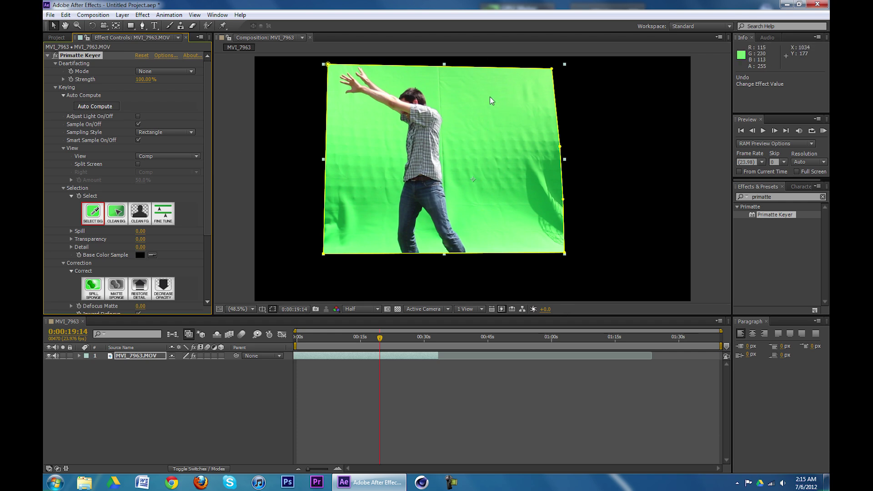
pyautogui.moveTo(444, 75); pyautogui.dragTo(530, 195)
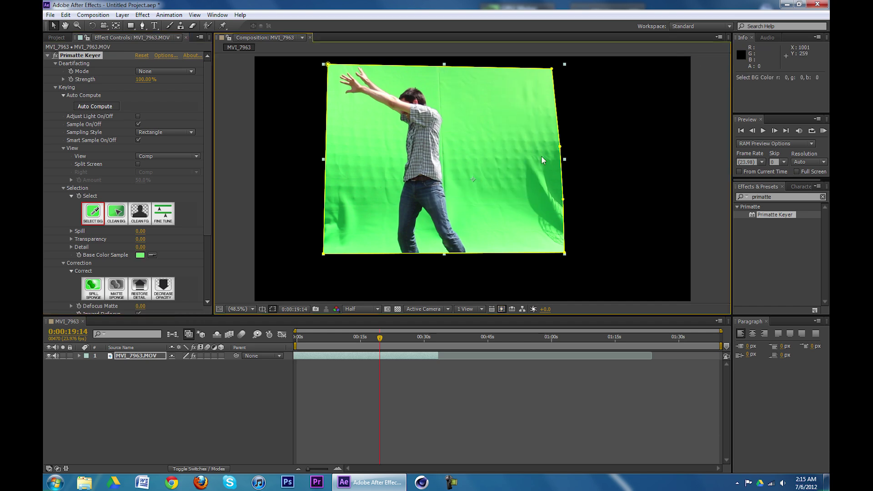
pyautogui.hotkey('ctrl', 'z')
pyautogui.moveTo(454, 75); pyautogui.dragTo(549, 220)
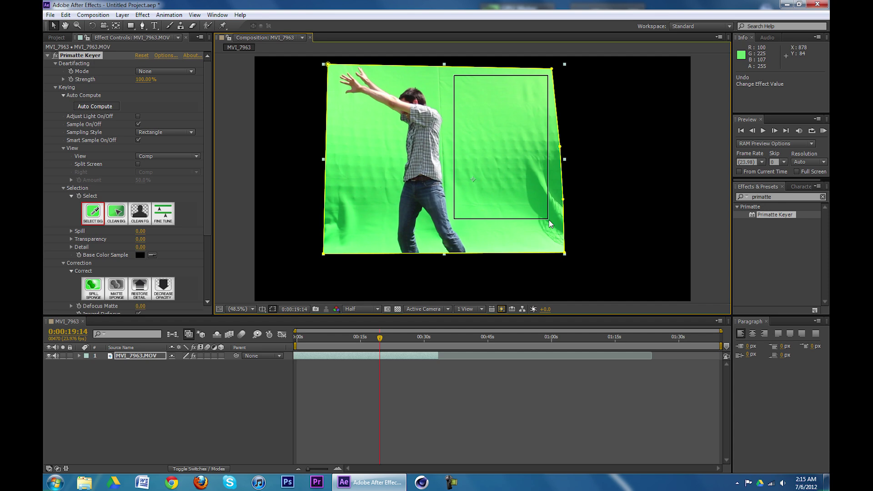
pyautogui.moveTo(549, 219); pyautogui.dragTo(548, 217)
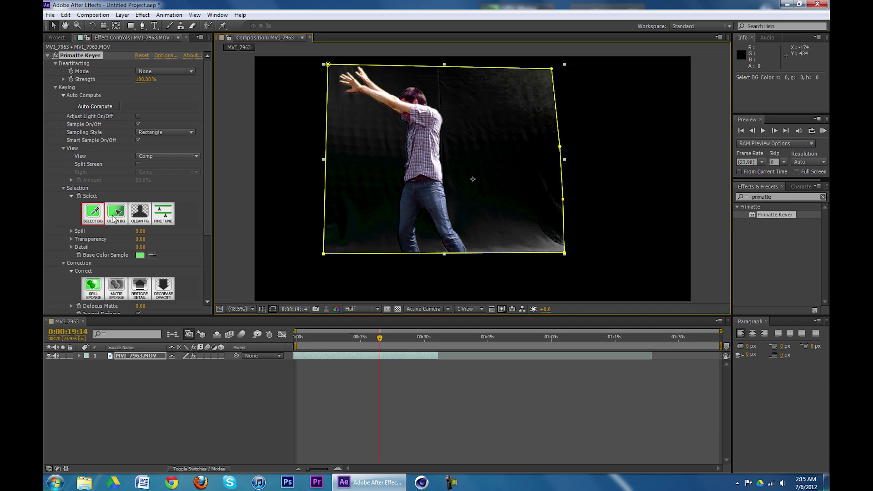
# Use Clean BG on the upper-right and lower-right background noise to turn it solid black
pyautogui.click(115, 218)
pyautogui.moveTo(492, 80); pyautogui.dragTo(544, 116)
pyautogui.moveTo(525, 237); pyautogui.dragTo(564, 251)
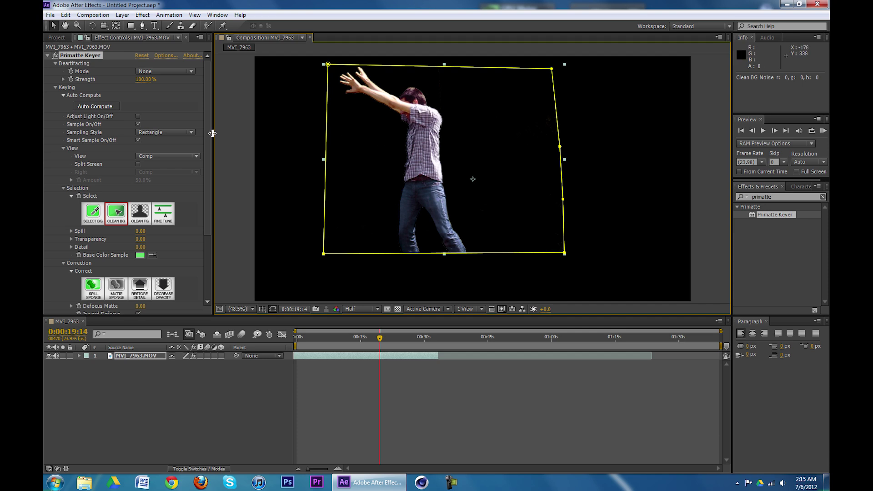
# Switch the Primatte Keyer View to Matte to show the man as a white silhouette
pyautogui.scroll(-3, 198, 176)
pyautogui.scroll(-1, 200, 182)
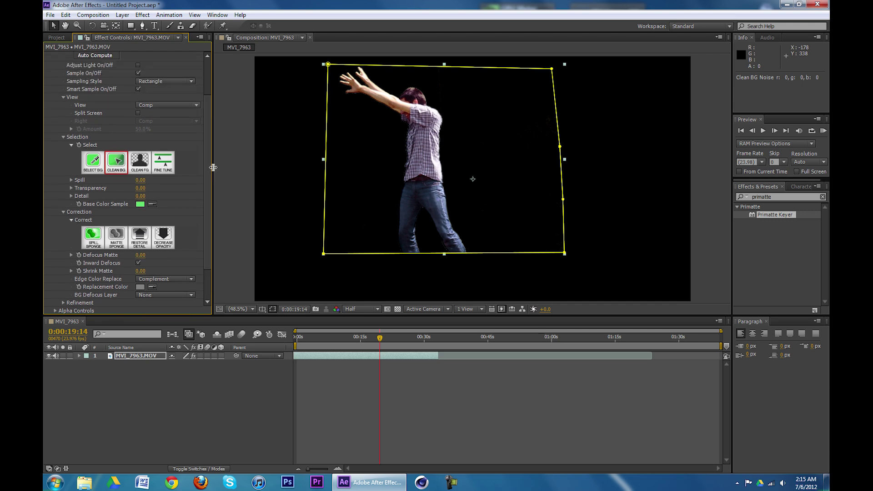
pyautogui.click(162, 104)
pyautogui.click(168, 126)
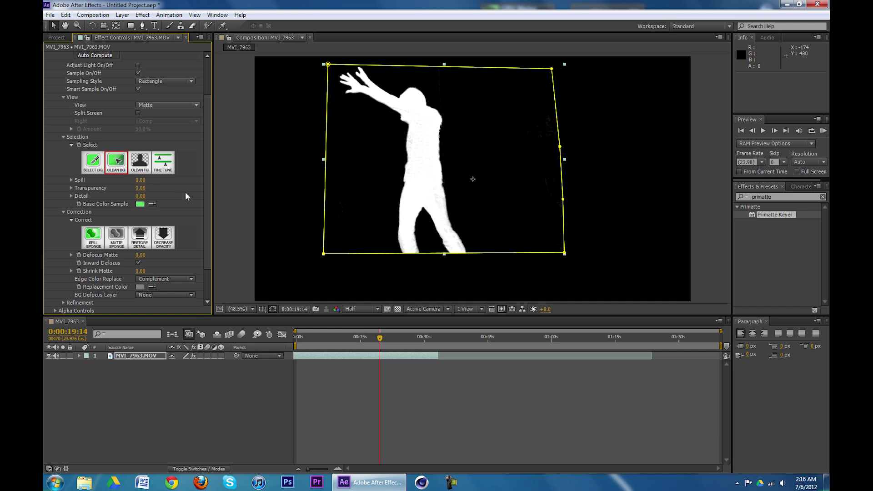
# Use Clean FG on the man's torso and shoulder to solidify the matte
pyautogui.click(140, 162)
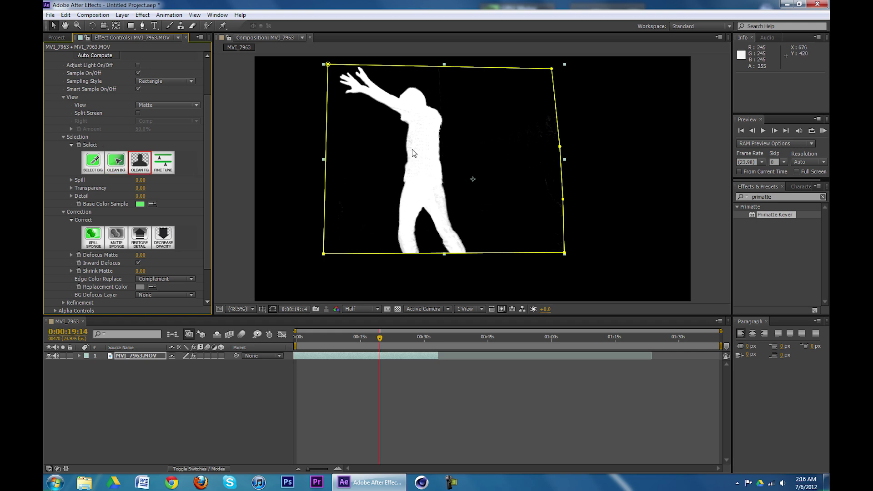
pyautogui.moveTo(414, 137); pyautogui.dragTo(430, 171)
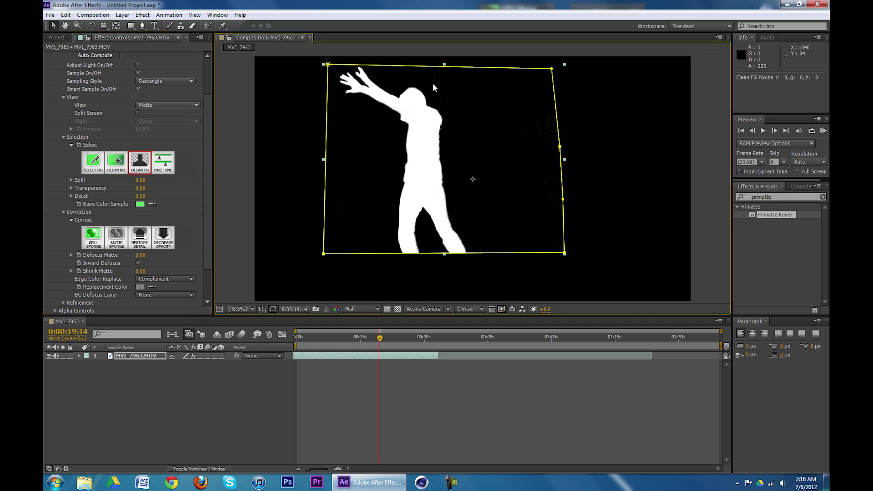
pyautogui.moveTo(401, 106); pyautogui.dragTo(407, 115)
# Set the Primatte Keyer View back to Comp to show the keyed man in colour
pyautogui.scroll(1, 182, 99)
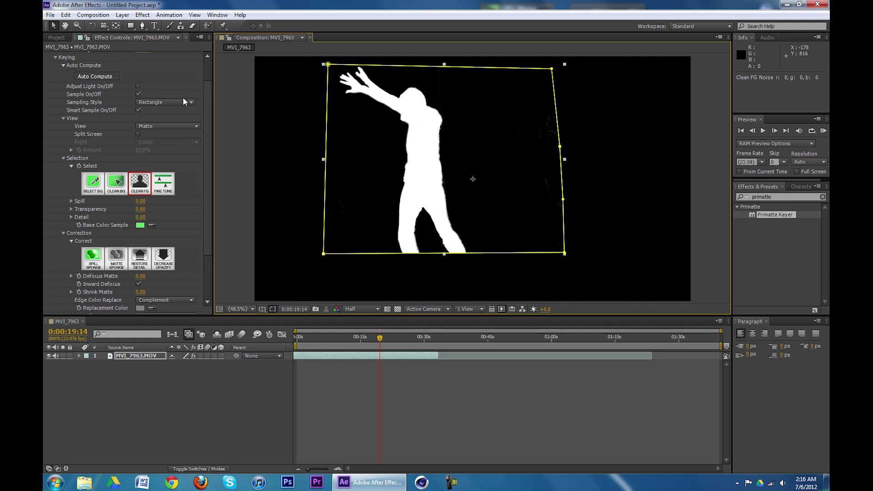
pyautogui.click(169, 126)
pyautogui.click(178, 135)
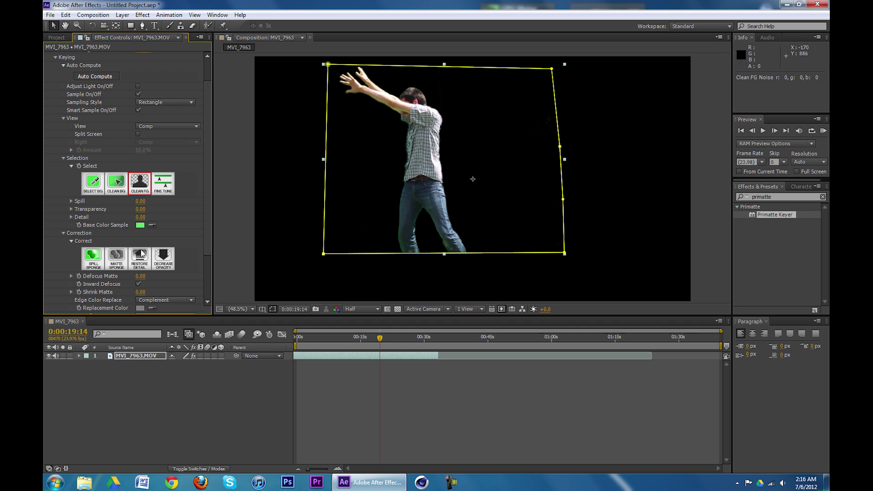
pyautogui.scroll(-3, 142, 254)
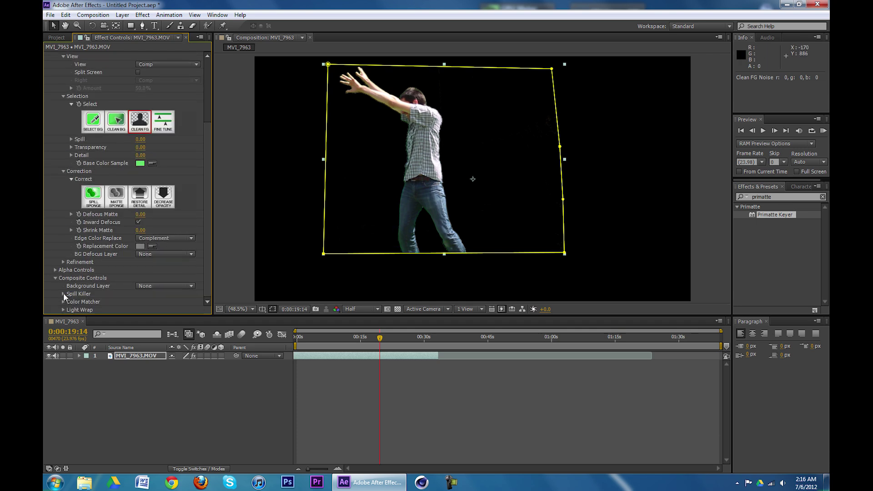
# Expand Spill Killer and set its Color Mode to Green
pyautogui.click(63, 294)
pyautogui.scroll(-1, 134, 268)
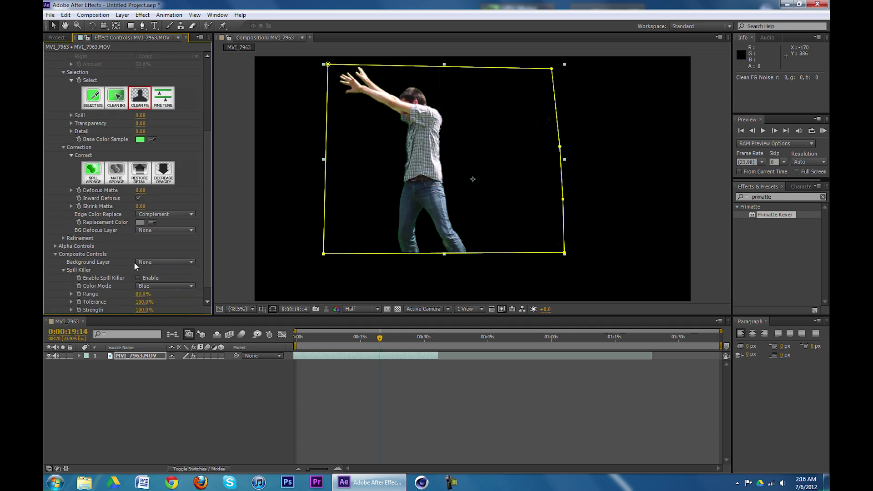
pyautogui.scroll(-1, 142, 272)
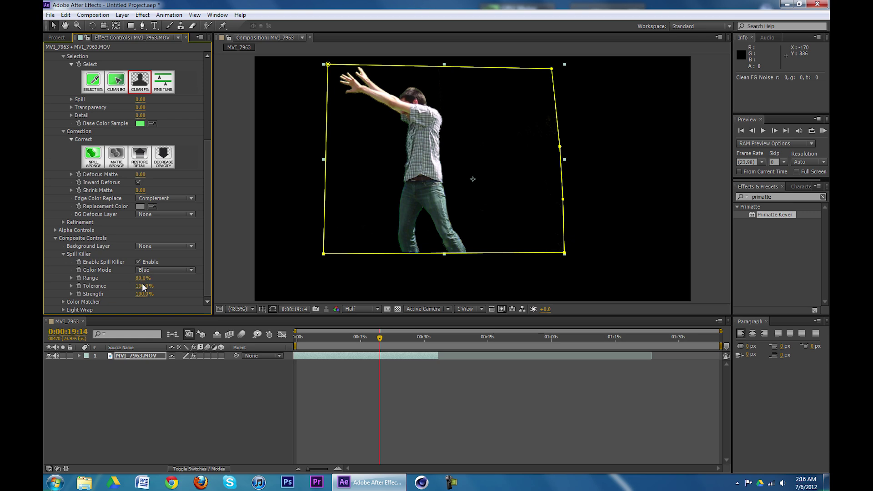
pyautogui.click(160, 269)
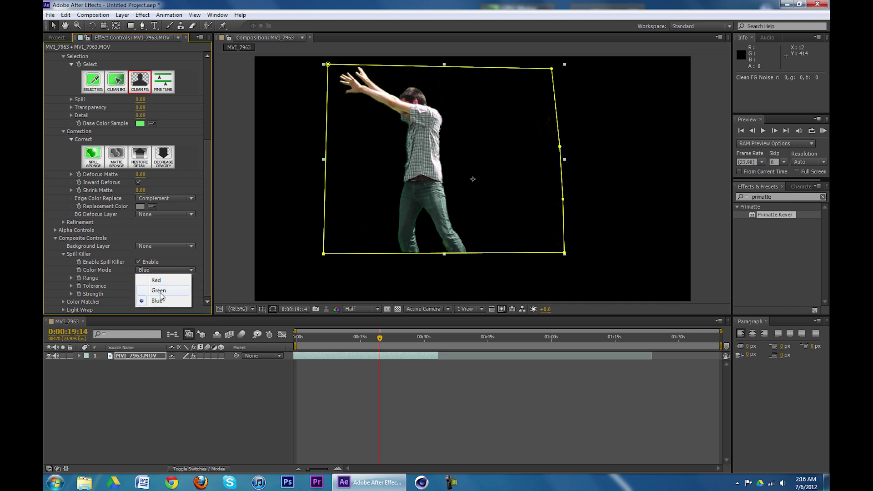
pyautogui.click(159, 290)
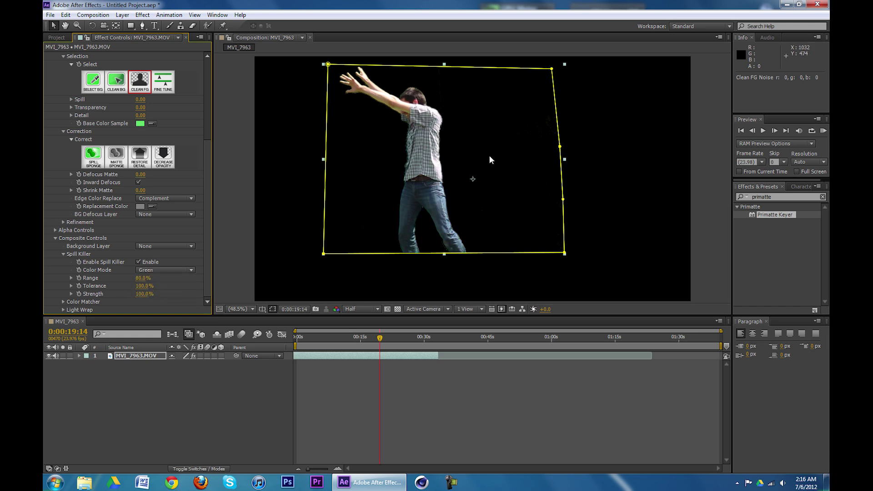
# Enable Spill Killer with Tolerance at 100% and Strength lowered to 91%
pyautogui.click(139, 262)
pyautogui.moveTo(136, 282); pyautogui.dragTo(146, 290)
pyautogui.moveTo(144, 294); pyautogui.dragTo(174, 300)
pyautogui.scroll(3, 173, 197)
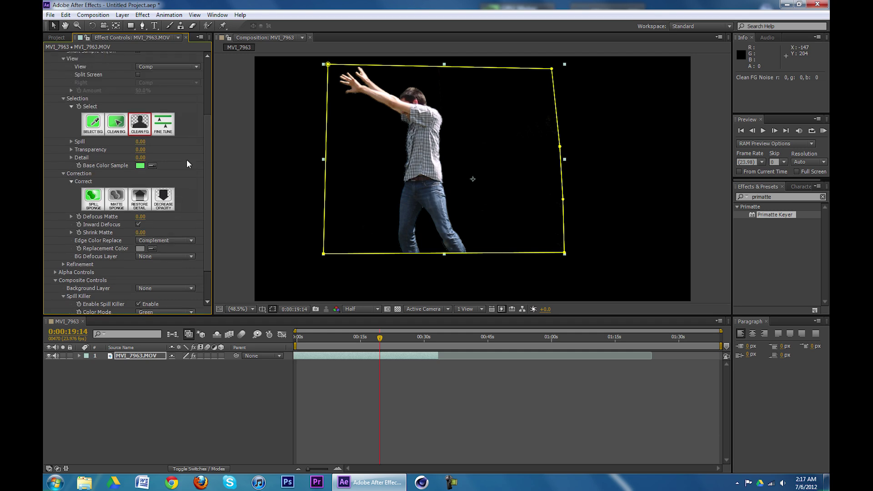
pyautogui.click(164, 67)
# Check the key in Matte view, then return the View to Comp
pyautogui.click(194, 85)
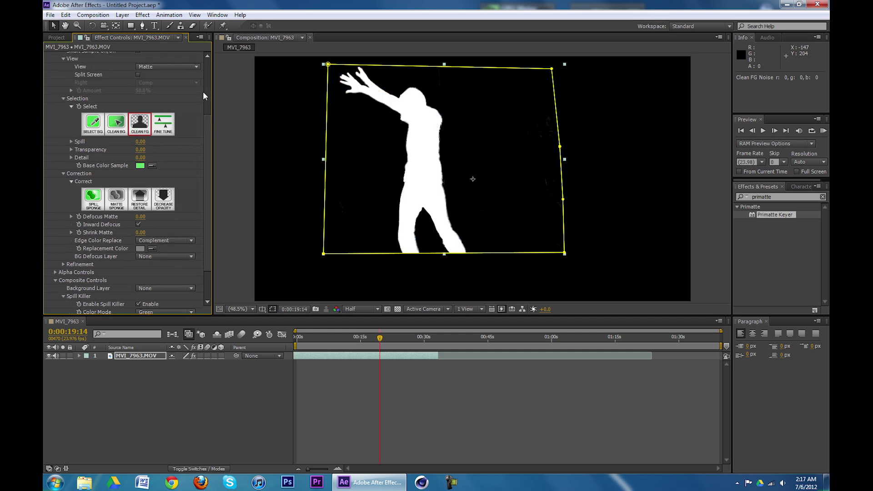
pyautogui.click(165, 65)
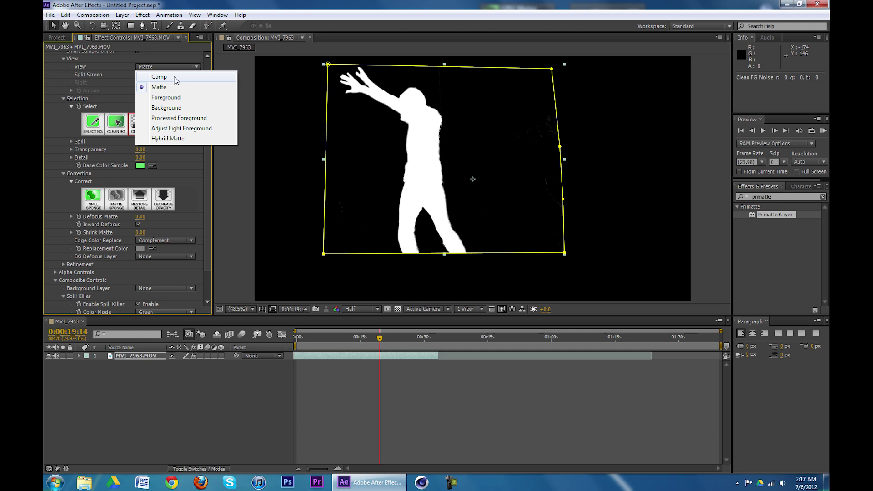
pyautogui.click(173, 76)
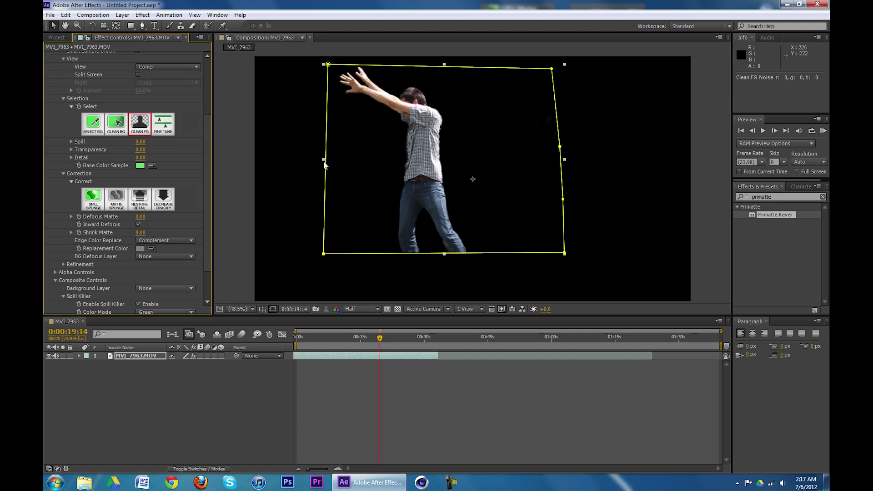
# Set Correction > Defocus Matte to 7.20 to soften the matte edges
pyautogui.scroll(3, 157, 188)
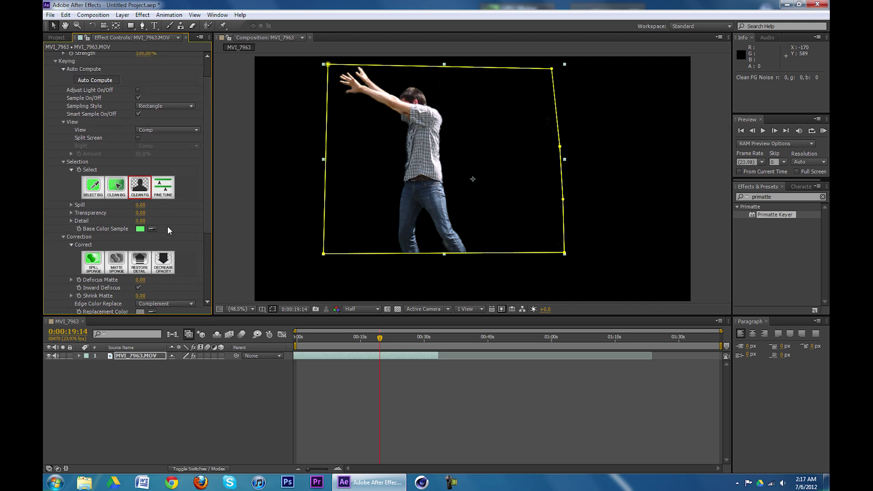
pyautogui.moveTo(140, 280); pyautogui.dragTo(156, 291)
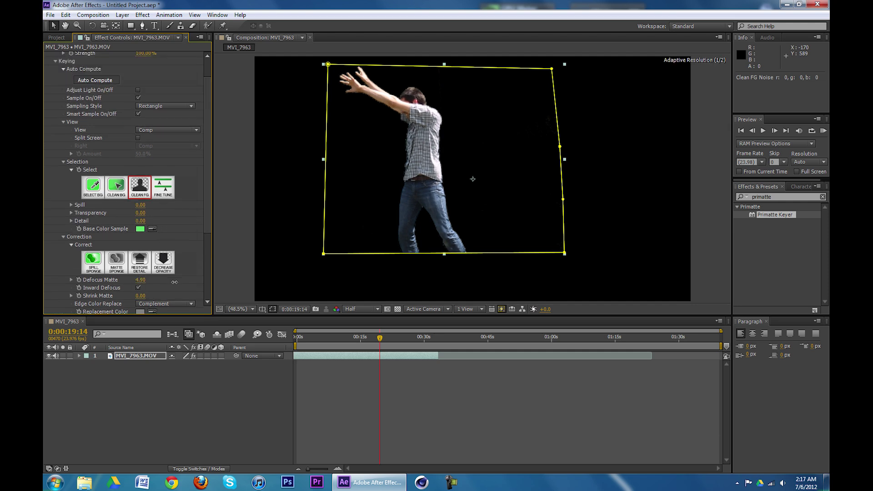
pyautogui.moveTo(140, 280)
pyautogui.mouseDown()
pyautogui.moveTo(275, 285)
pyautogui.moveTo(145, 288)
pyautogui.moveTo(162, 288)
pyautogui.moveTo(153, 290)
pyautogui.mouseUp()
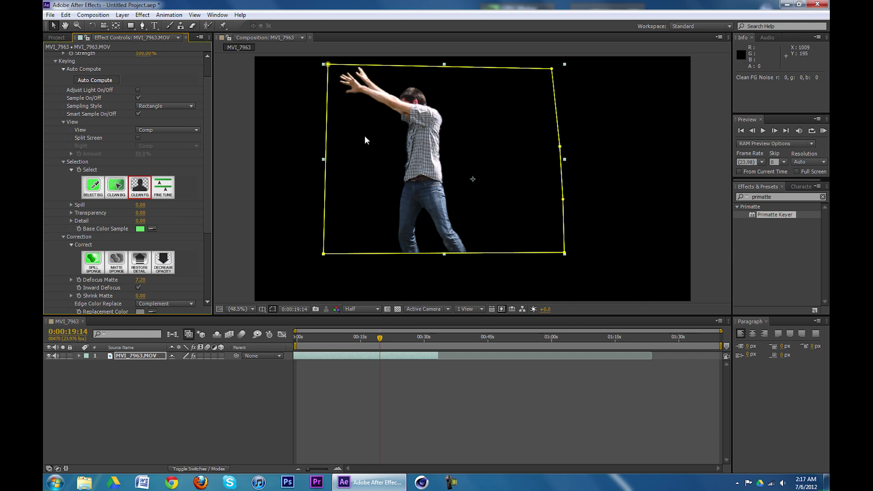
# Return to 0:00:11:20, set viewer resolution to Third, and play the keyed preview
pyautogui.moveTo(380, 339); pyautogui.dragTo(304, 339)
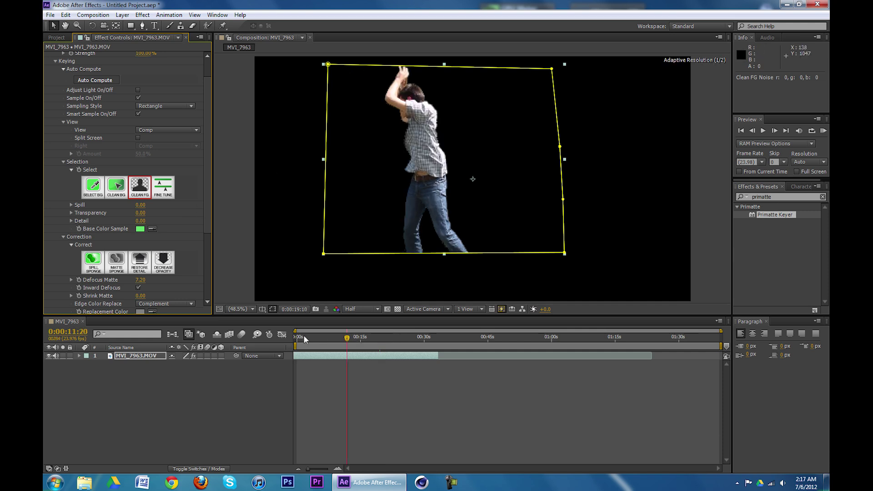
pyautogui.click(359, 309)
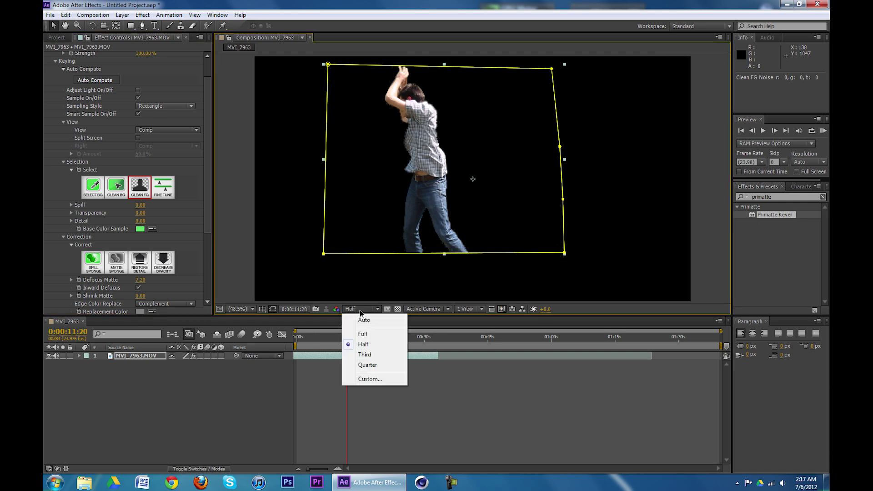
pyautogui.click(367, 355)
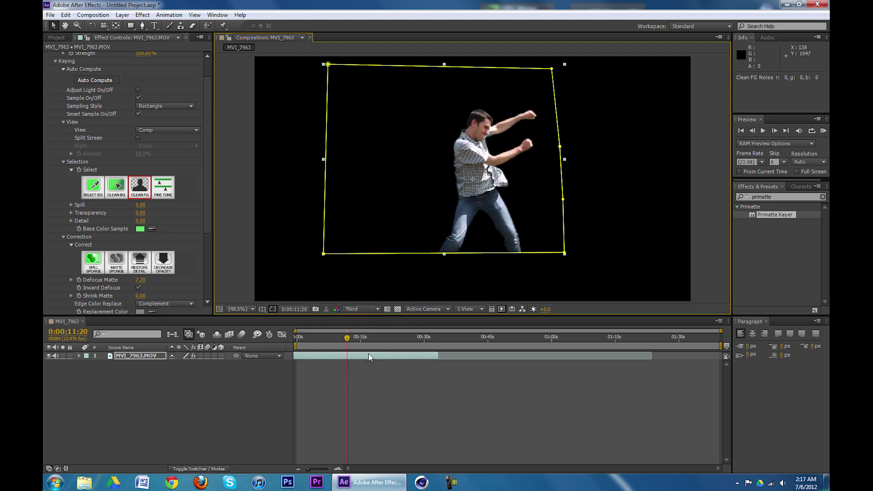
pyautogui.click(764, 131)
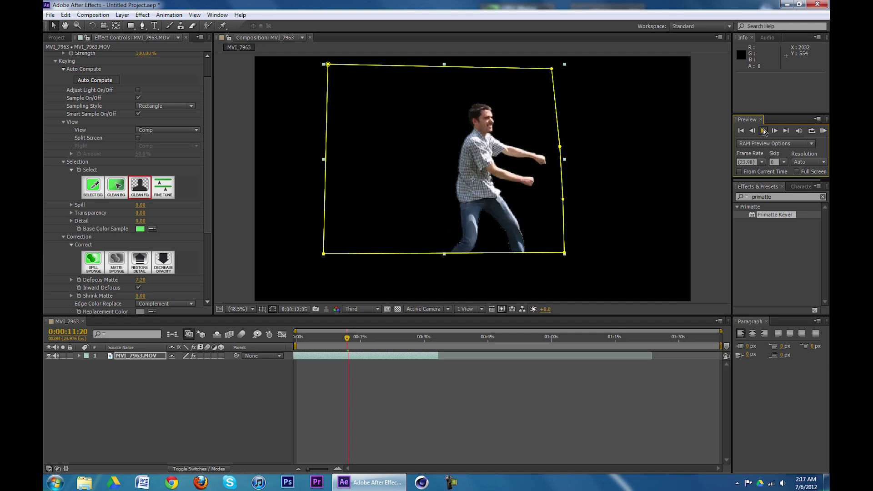